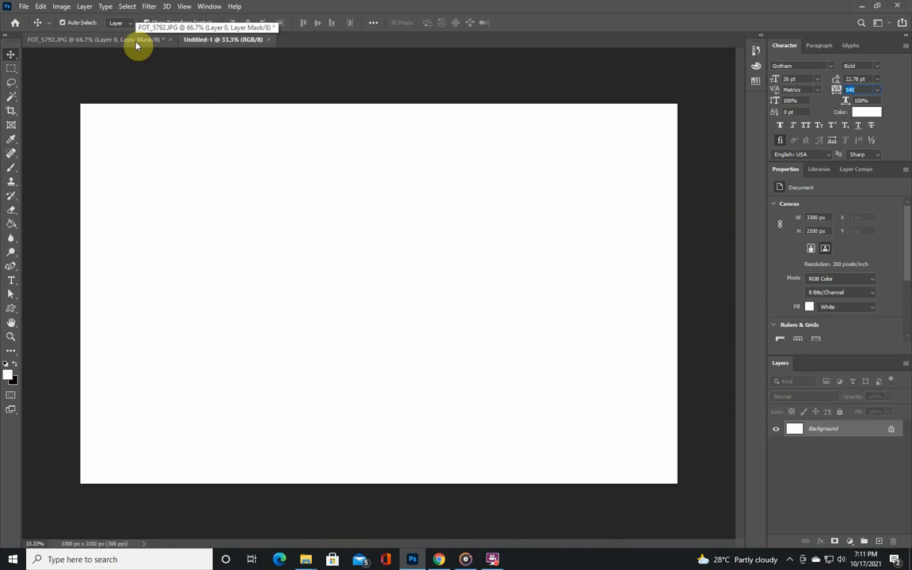
# Bring the masked portrait from FOT_5792.JPG into Untitled-1, enlarge it to about 164% and centre it horizontally on the canvas
pyautogui.click(135, 39)
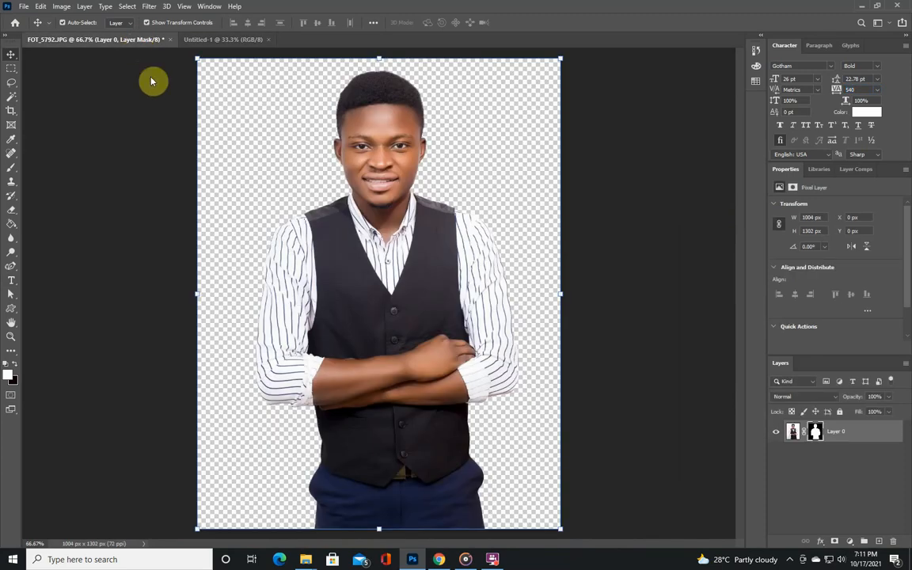
pyautogui.moveTo(337, 245); pyautogui.dragTo(278, 279)
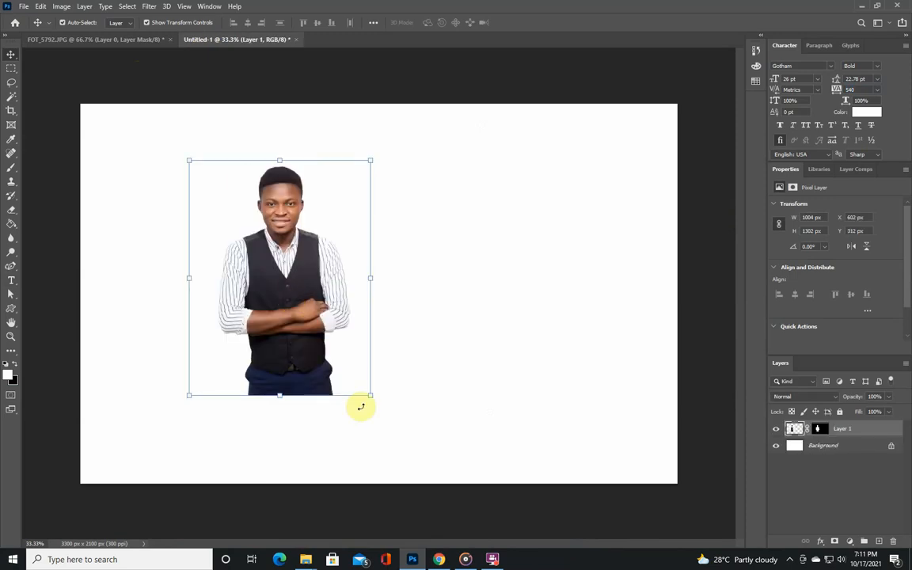
pyautogui.moveTo(370, 395); pyautogui.dragTo(377, 352)
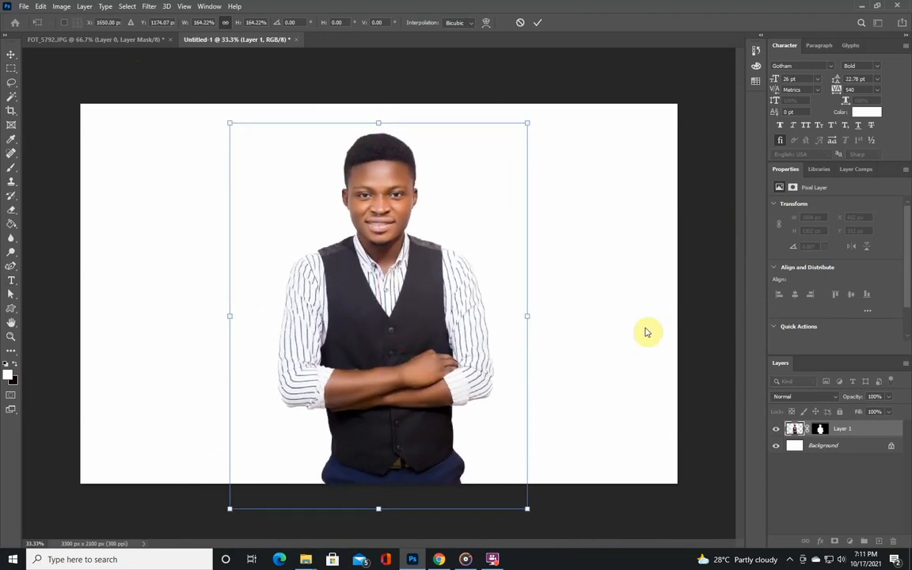
# Add a dark red (#5d0000) Solid Color fill layer directly above the Background layer, behind the portrait
pyautogui.click(814, 446)
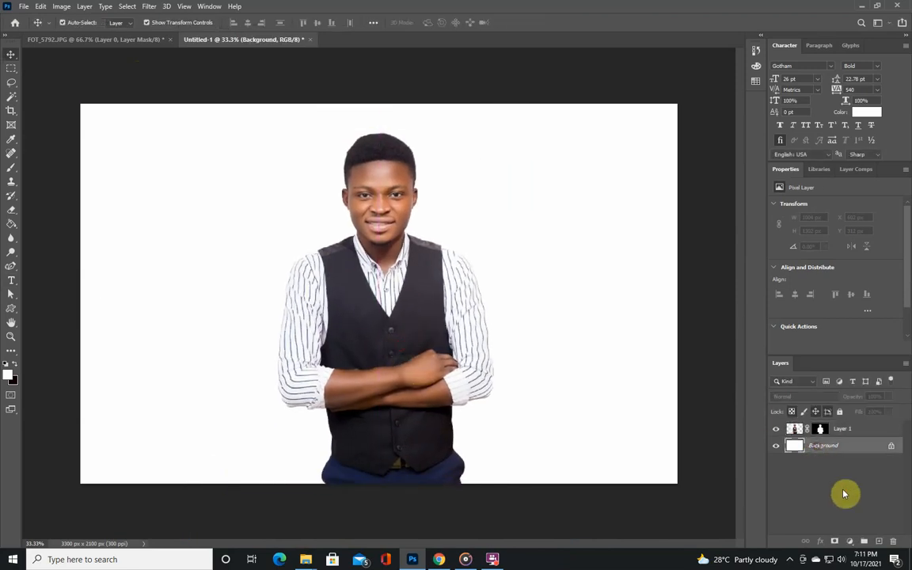
pyautogui.click(849, 541)
pyautogui.click(849, 350)
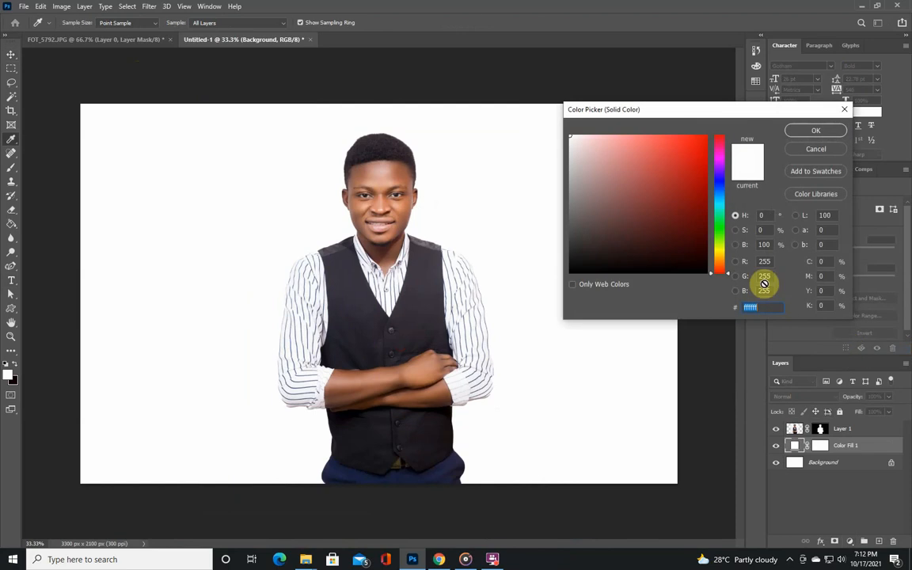
pyautogui.moveTo(672, 142); pyautogui.dragTo(722, 215)
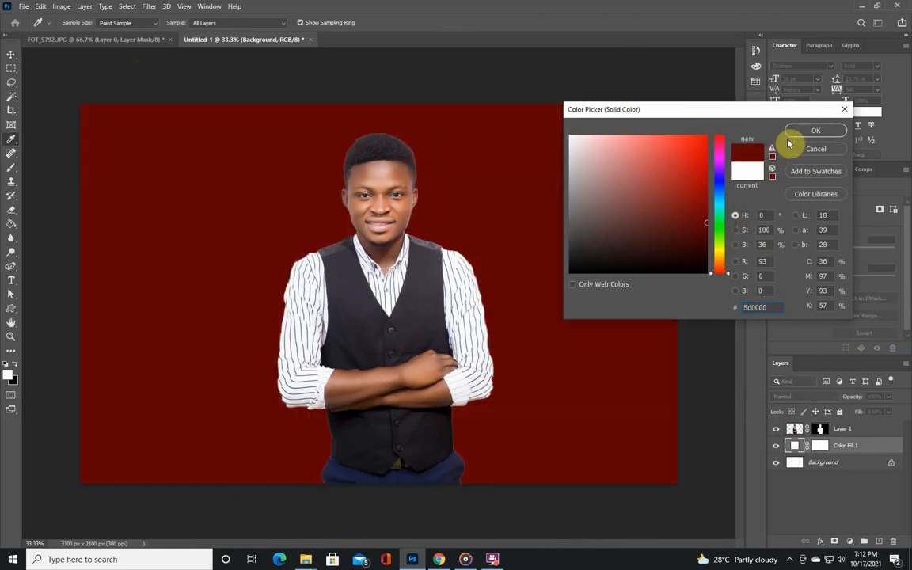
pyautogui.click(811, 132)
# Place the gold cement wall texture from the 100 Backgrounds folder in Photoshop Design as an embedded image
pyautogui.click(24, 7)
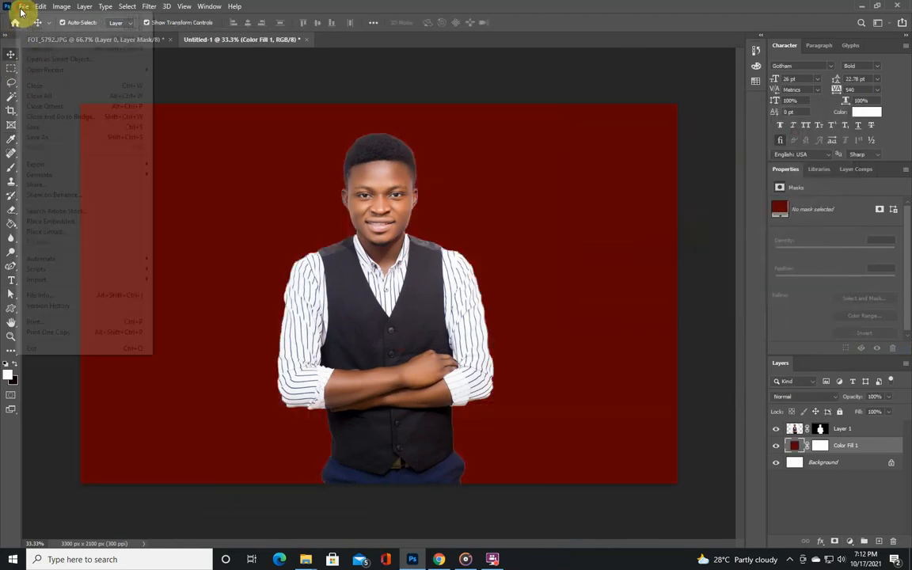
pyautogui.click(56, 221)
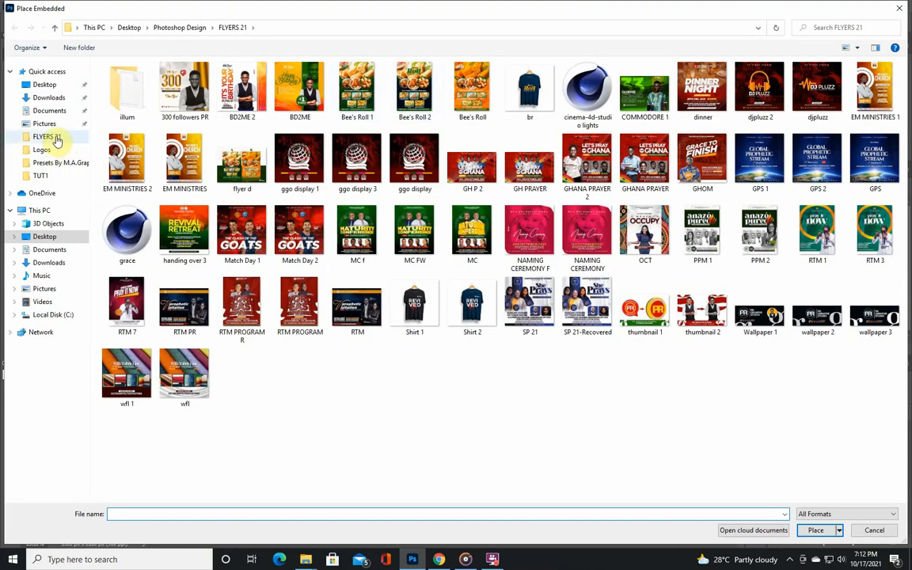
pyautogui.click(45, 84)
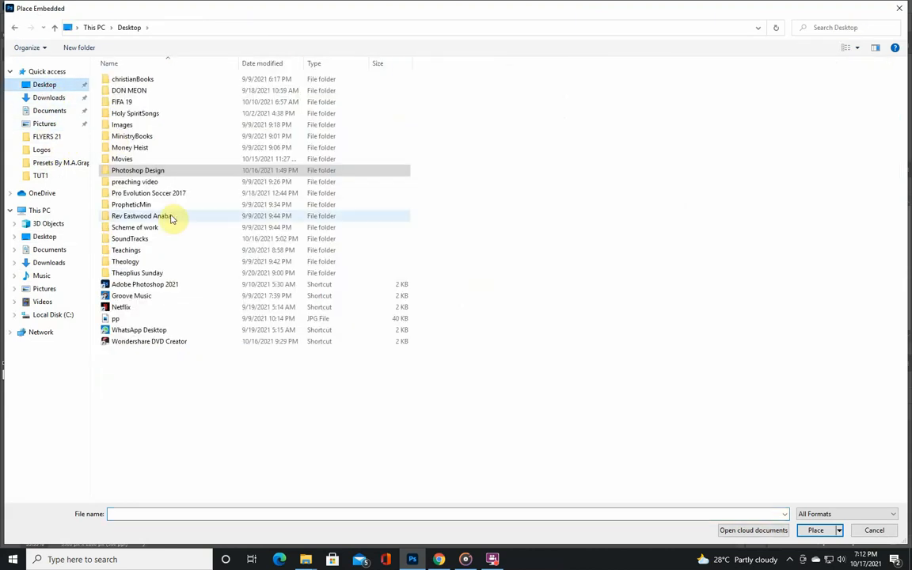
pyautogui.doubleClick(154, 171)
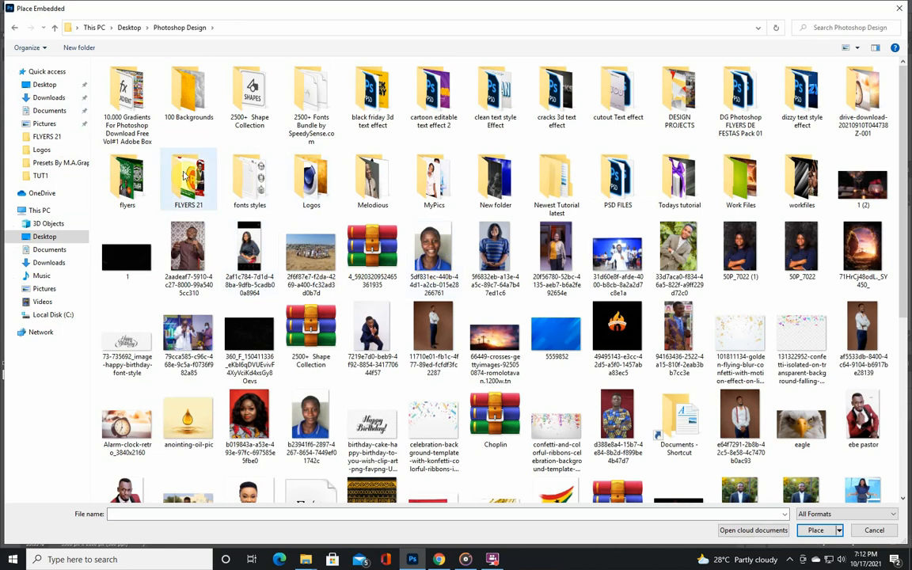
pyautogui.doubleClick(180, 84)
pyautogui.doubleClick(337, 96)
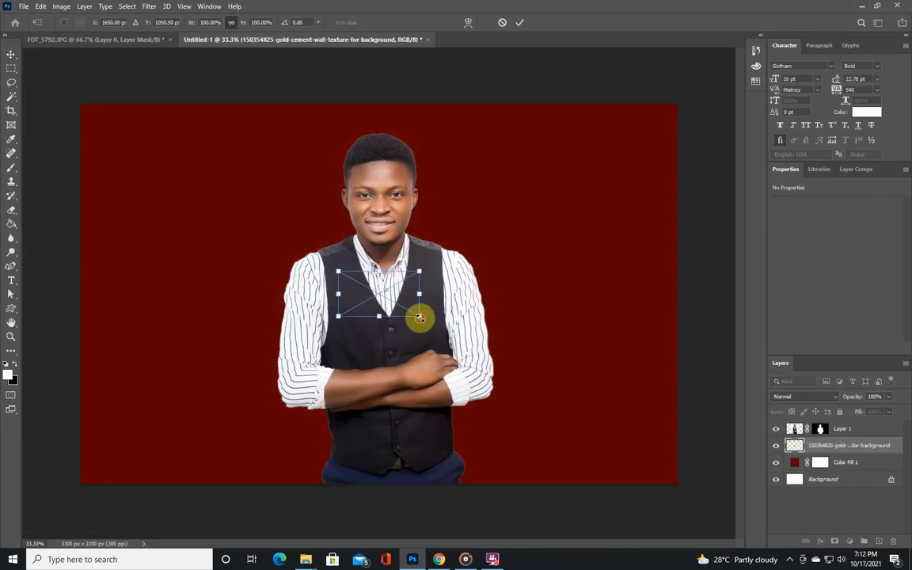
# Enlarge the gold texture to about 873% so it covers the whole canvas, and set its blend mode to Overlay
pyautogui.moveTo(419, 317); pyautogui.dragTo(614, 477)
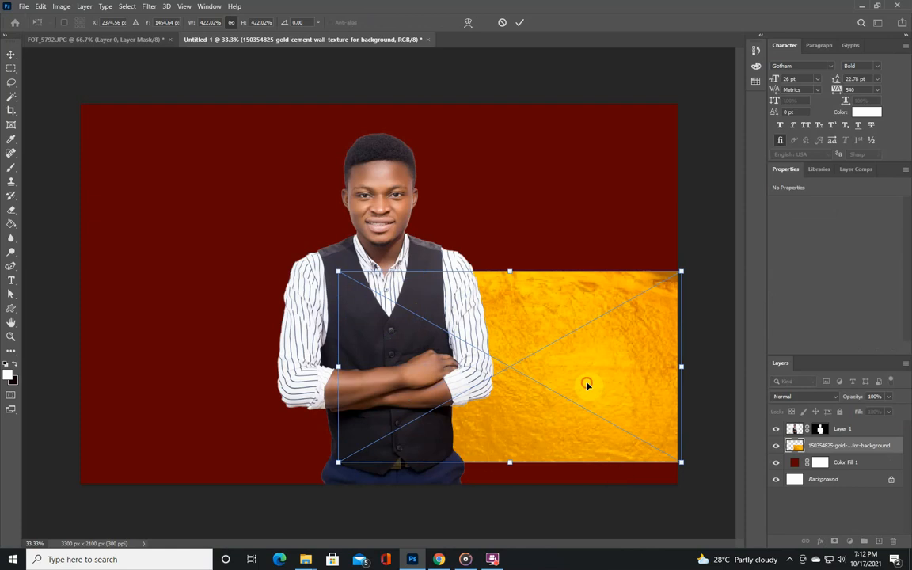
pyautogui.moveTo(587, 385); pyautogui.dragTo(246, 210)
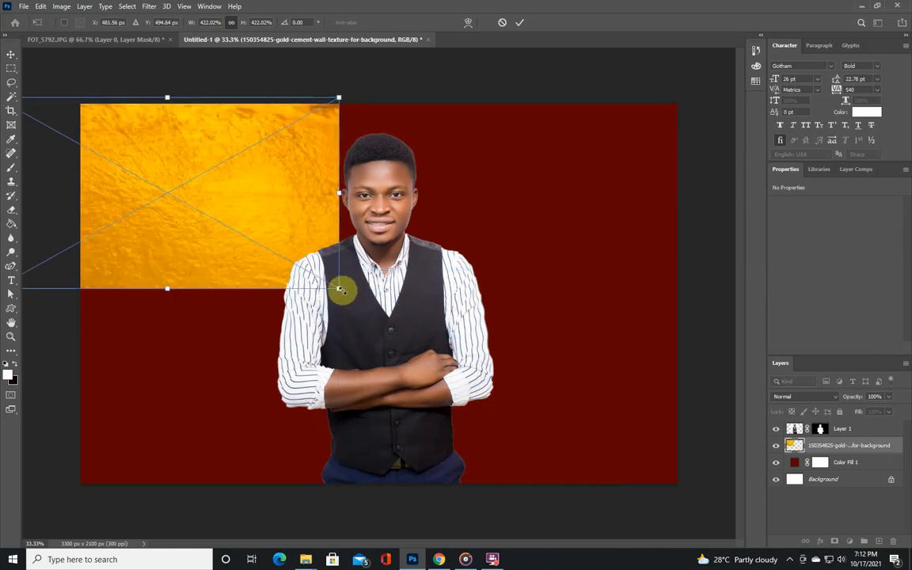
pyautogui.moveTo(339, 290); pyautogui.dragTo(705, 497)
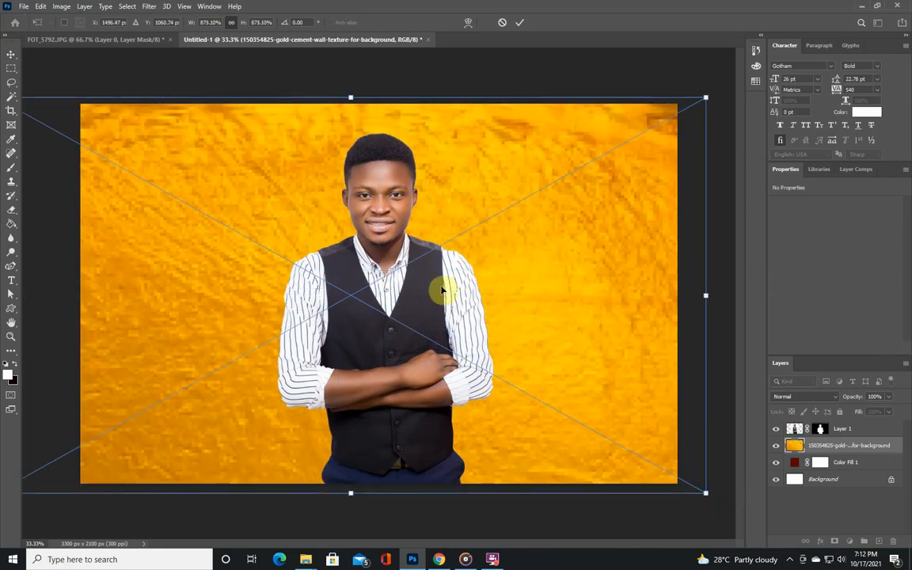
pyautogui.press('Return')
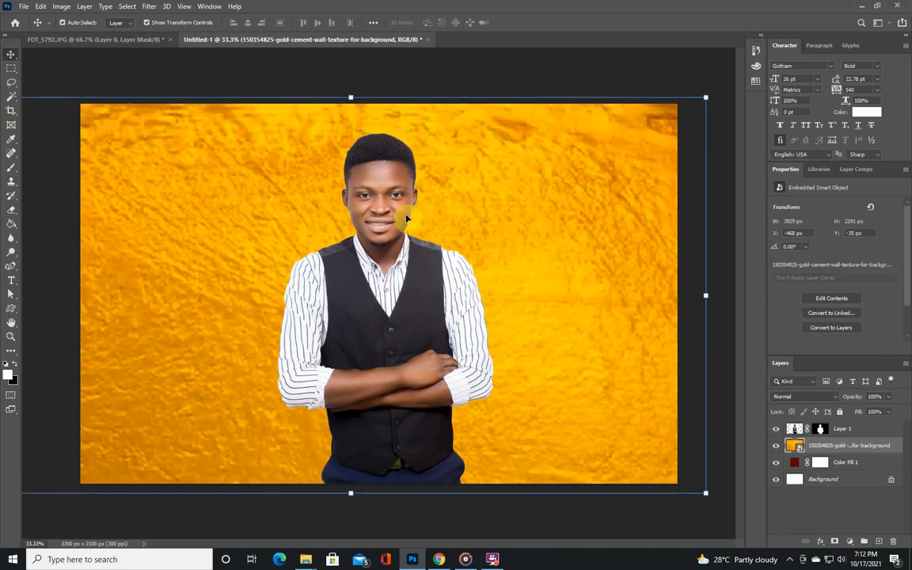
pyautogui.click(818, 398)
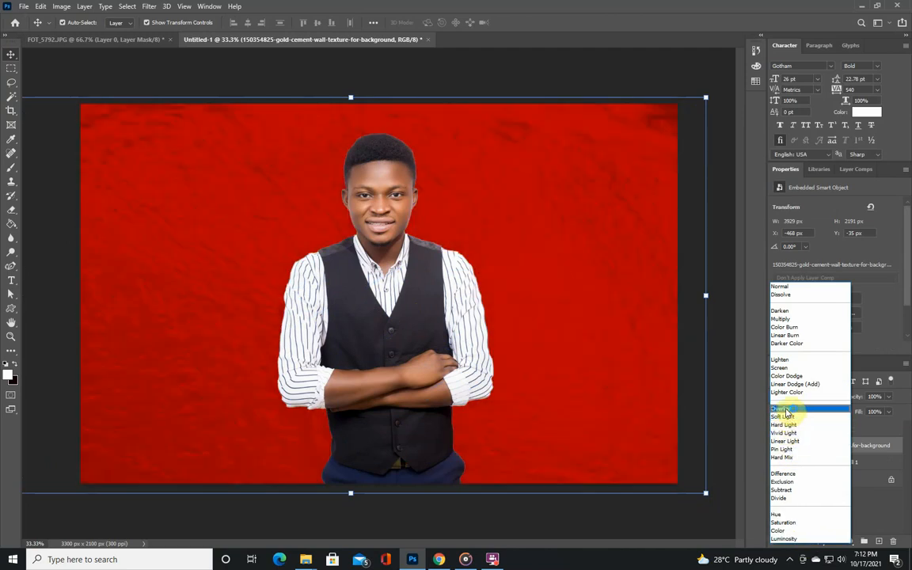
pyautogui.click(782, 408)
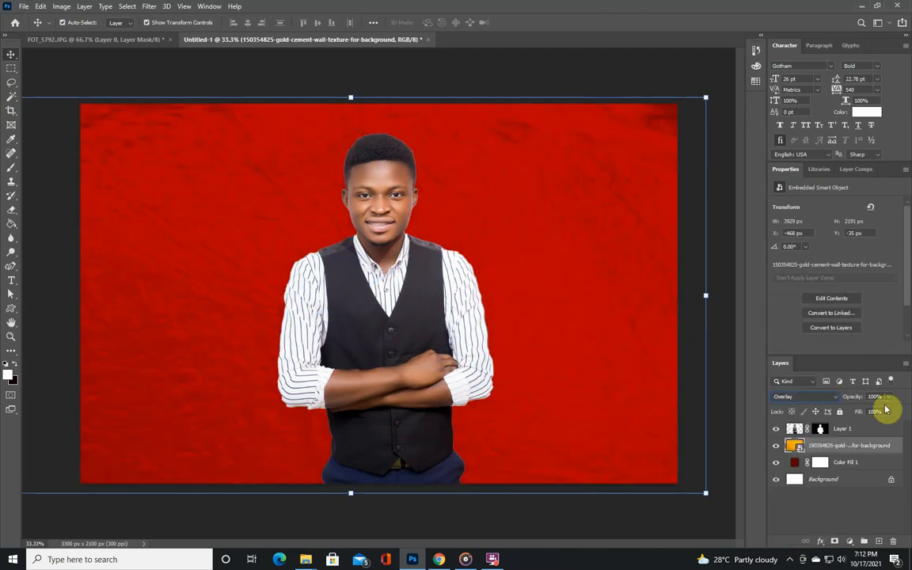
# Open the portrait layer in the Camera Raw Filter and set Exposure to +0.40 and Contrast to +50
pyautogui.click(372, 388)
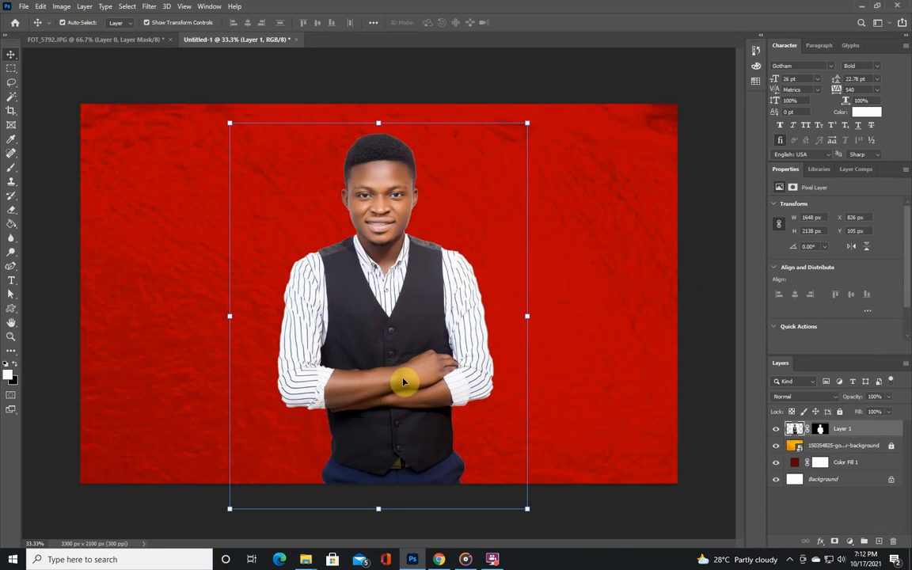
pyautogui.click(149, 7)
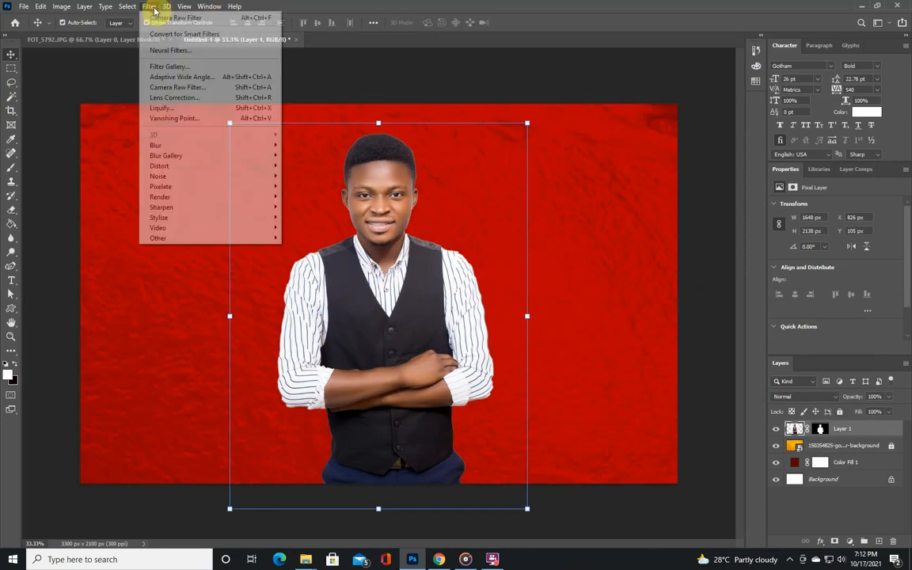
pyautogui.click(187, 88)
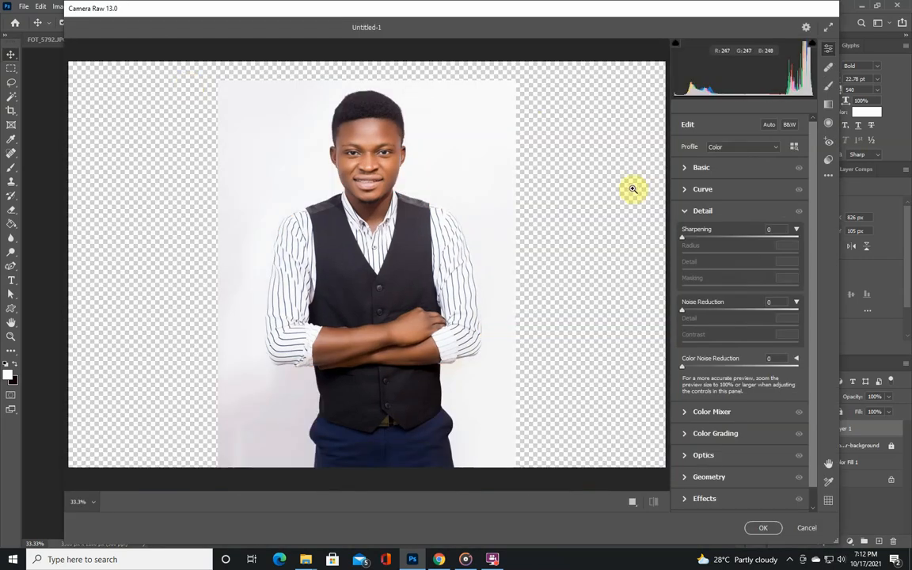
pyautogui.click(685, 168)
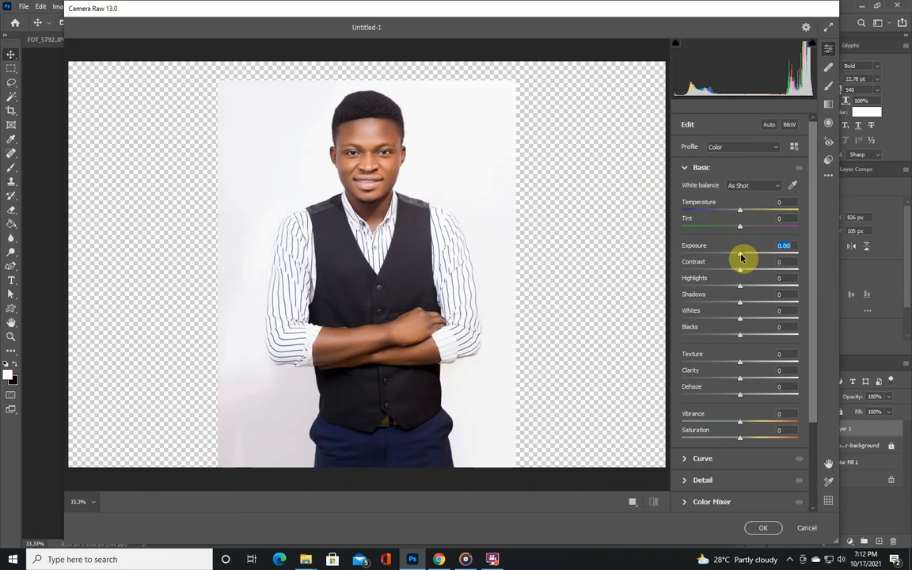
pyautogui.moveTo(741, 257); pyautogui.dragTo(744, 257)
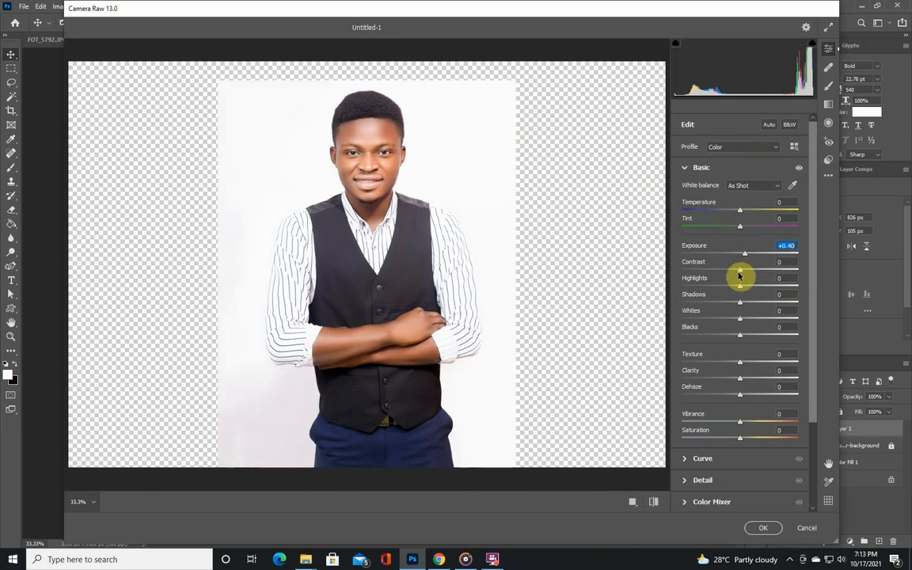
pyautogui.moveTo(739, 274); pyautogui.dragTo(733, 274)
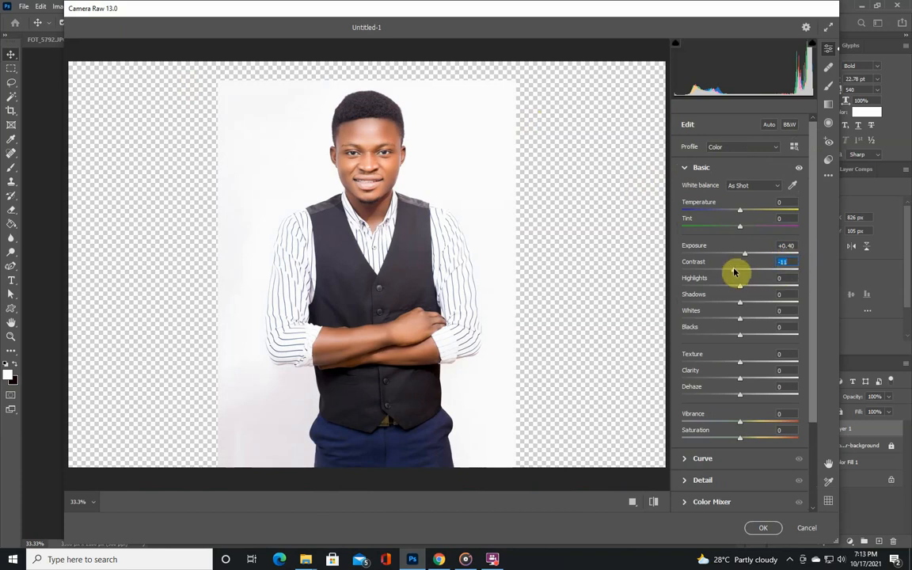
pyautogui.moveTo(734, 272); pyautogui.dragTo(768, 274)
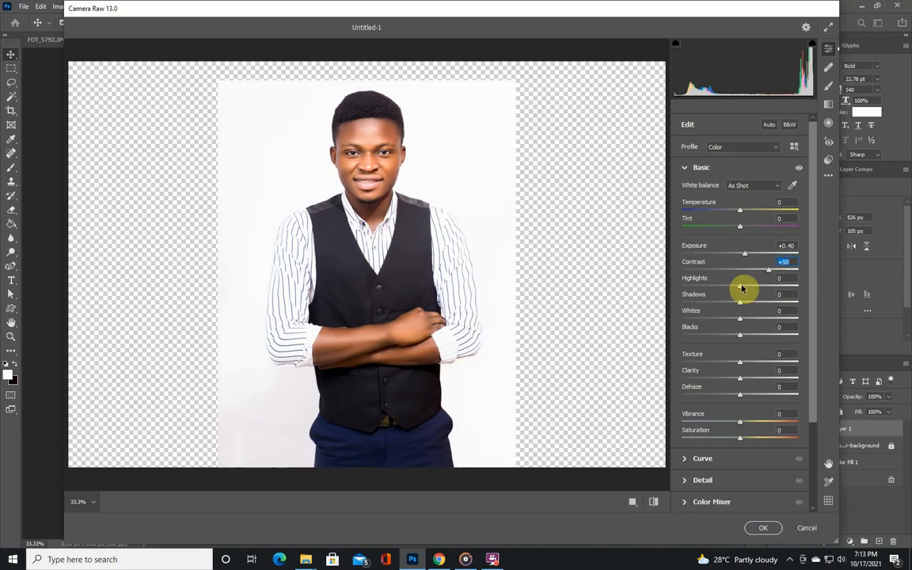
# Lower the portrait's Highlights to -60 in the Camera Raw basic adjustments
pyautogui.moveTo(742, 288); pyautogui.dragTo(708, 298)
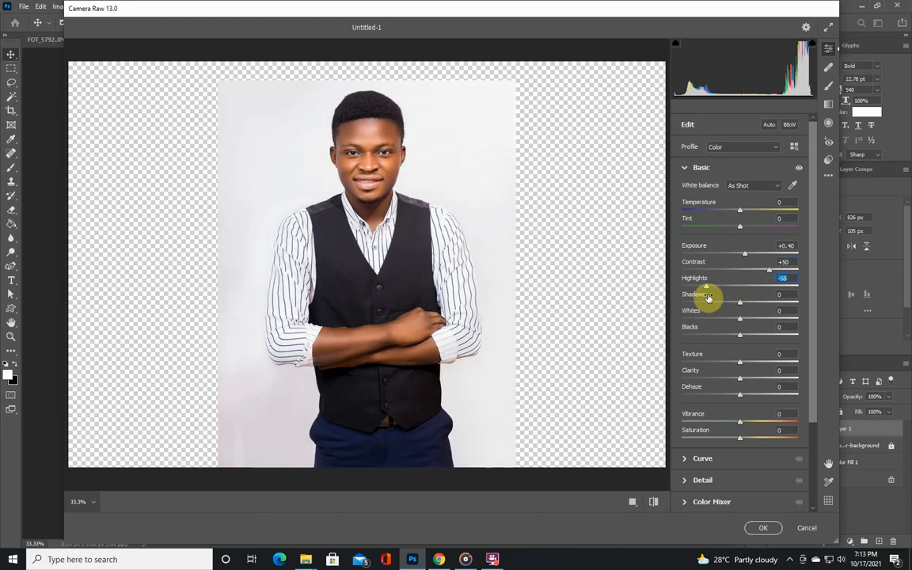
pyautogui.doubleClick(707, 296)
pyautogui.write('6')
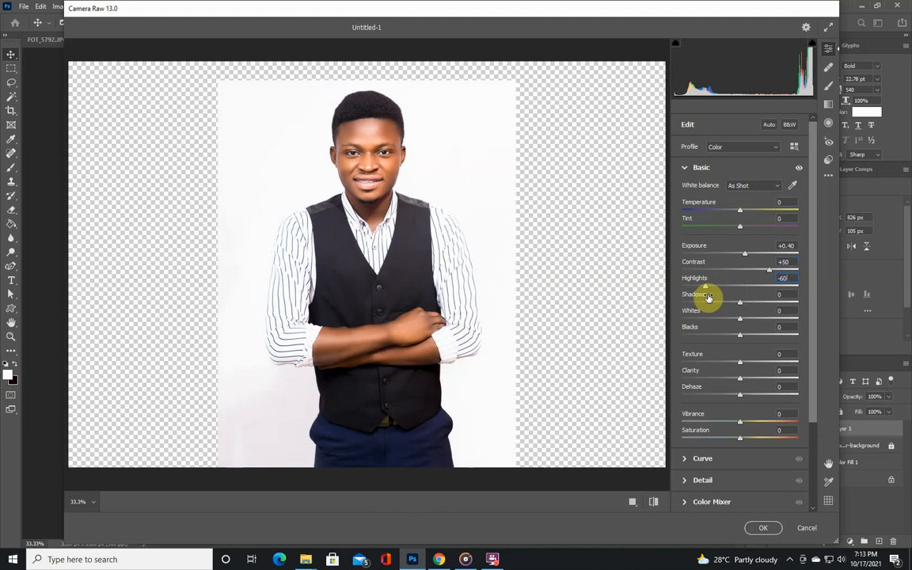
pyautogui.write('0')
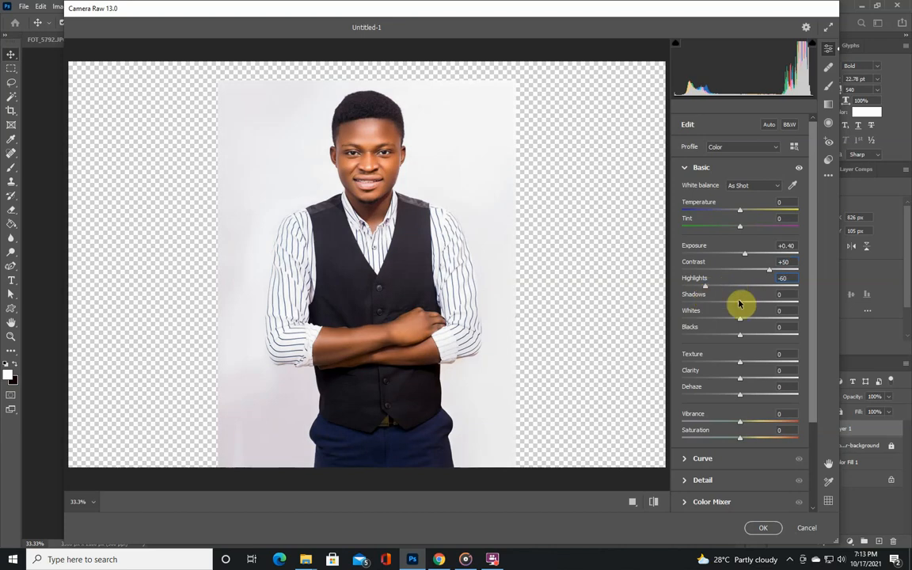
# Set the portrait's Shadows to +40, Whites to -50 and Blacks to -40
pyautogui.moveTo(739, 303); pyautogui.dragTo(749, 303)
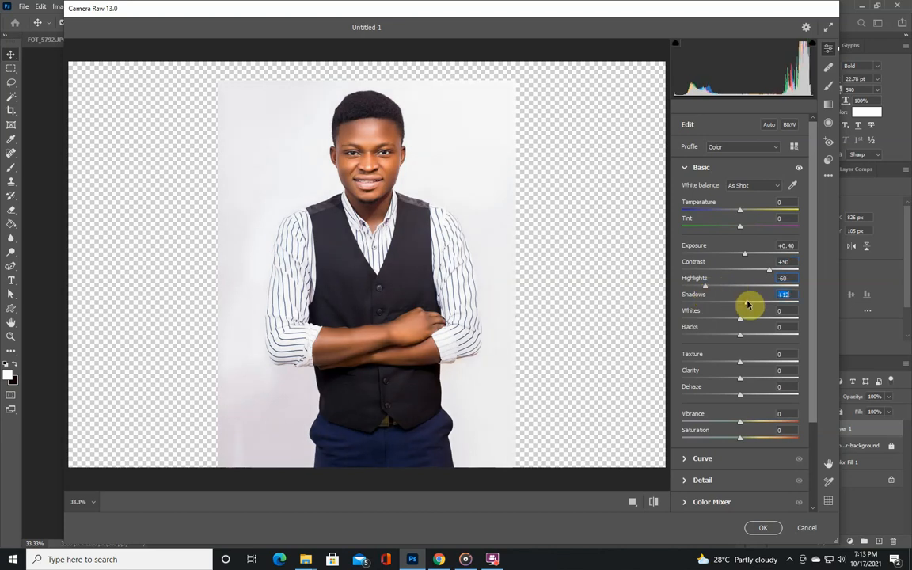
pyautogui.moveTo(746, 301); pyautogui.dragTo(764, 310)
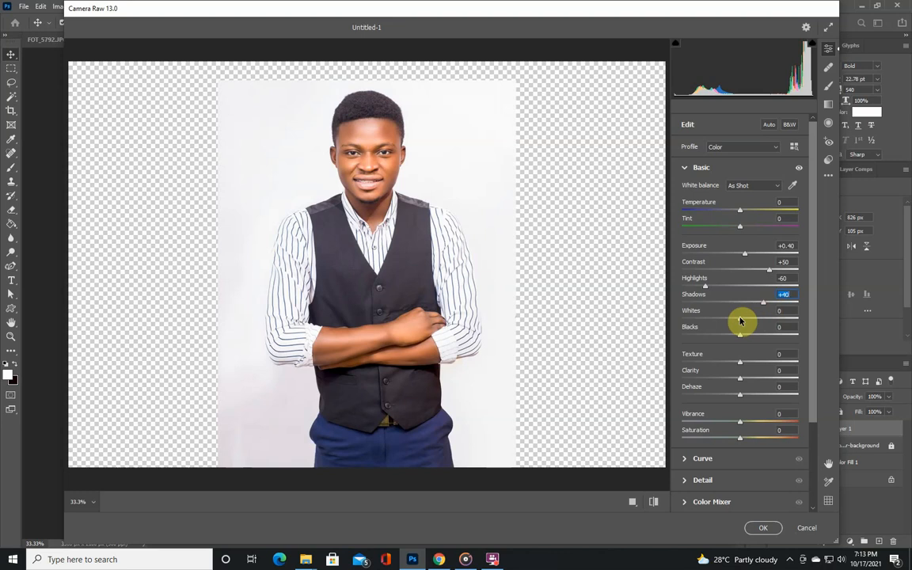
pyautogui.moveTo(740, 321); pyautogui.dragTo(713, 320)
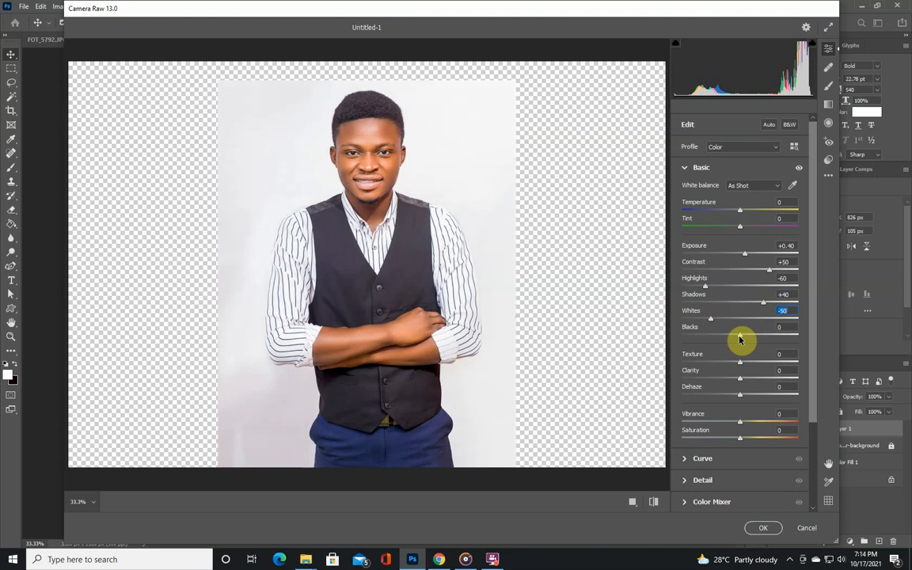
pyautogui.moveTo(740, 339); pyautogui.dragTo(718, 338)
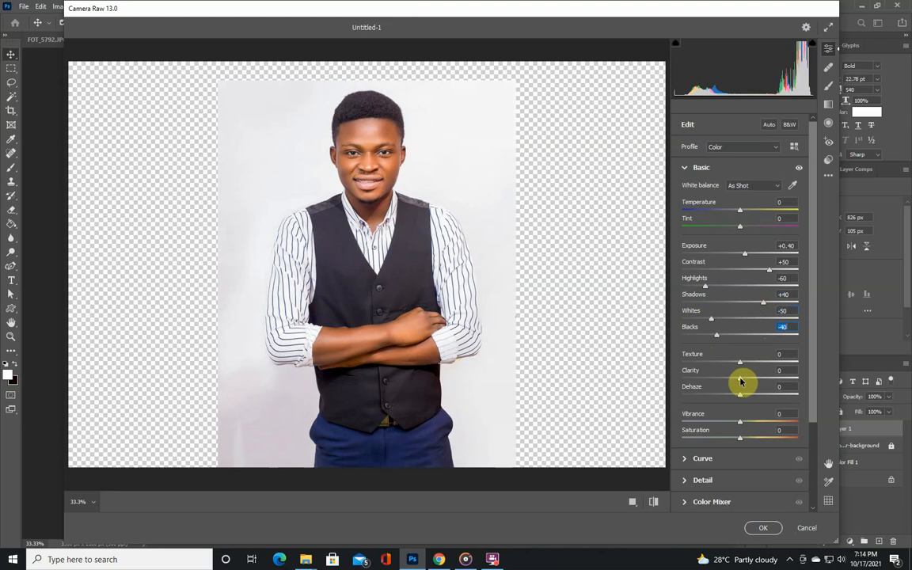
# Set the portrait's Clarity to +90 and Vibrance to +20, and reduce Saturation to about -53
pyautogui.moveTo(740, 380); pyautogui.dragTo(789, 380)
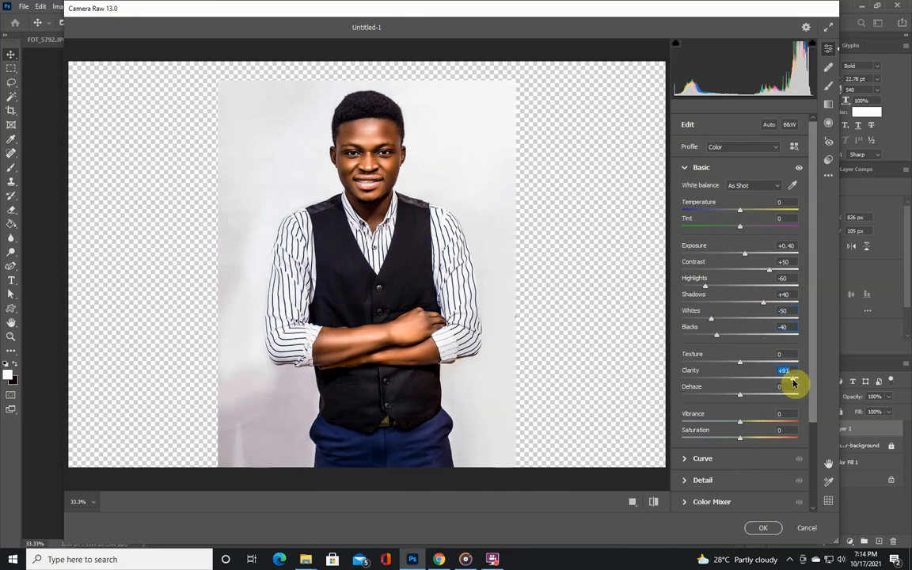
pyautogui.moveTo(738, 424); pyautogui.dragTo(761, 427)
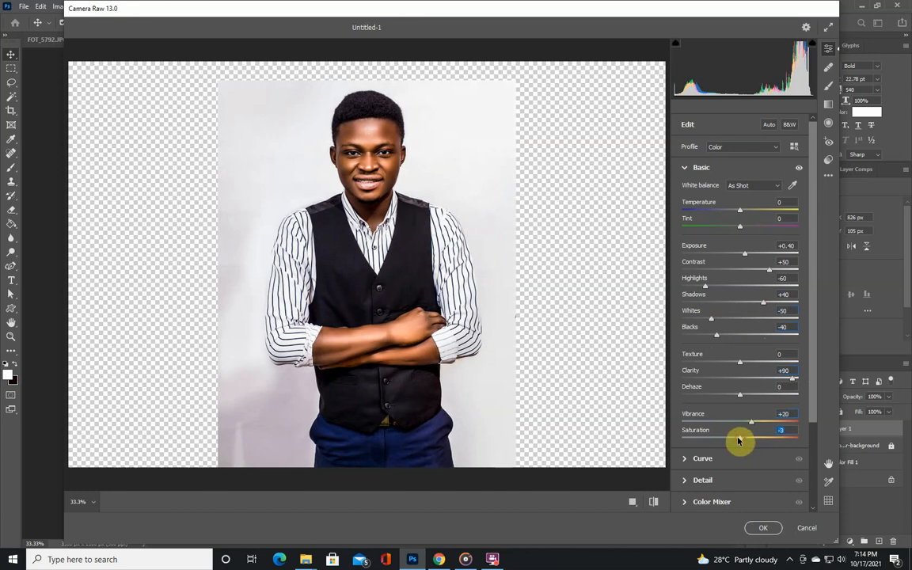
pyautogui.moveTo(738, 440); pyautogui.dragTo(707, 442)
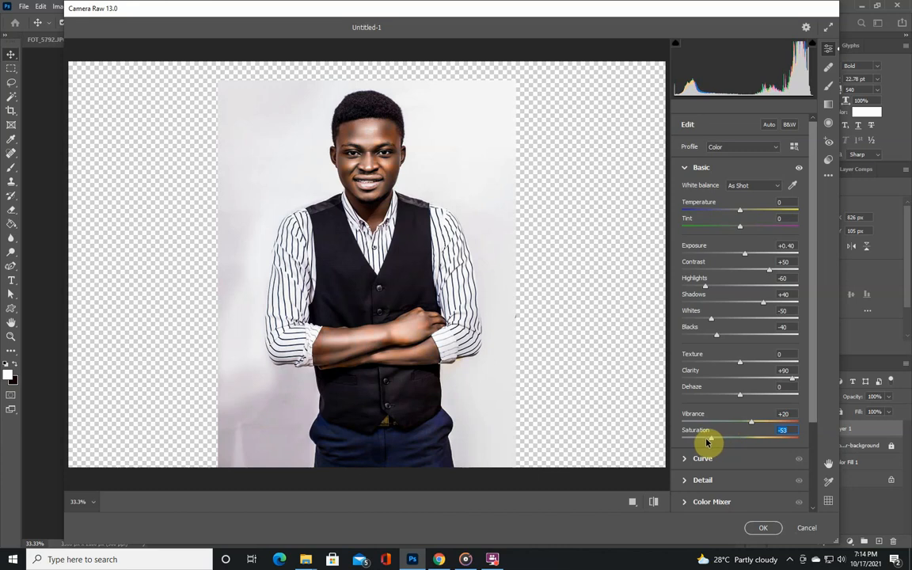
# Set the portrait's Sharpening to 25 and the sharpening Detail to 100 in the Camera Raw detail adjustments
pyautogui.click(686, 479)
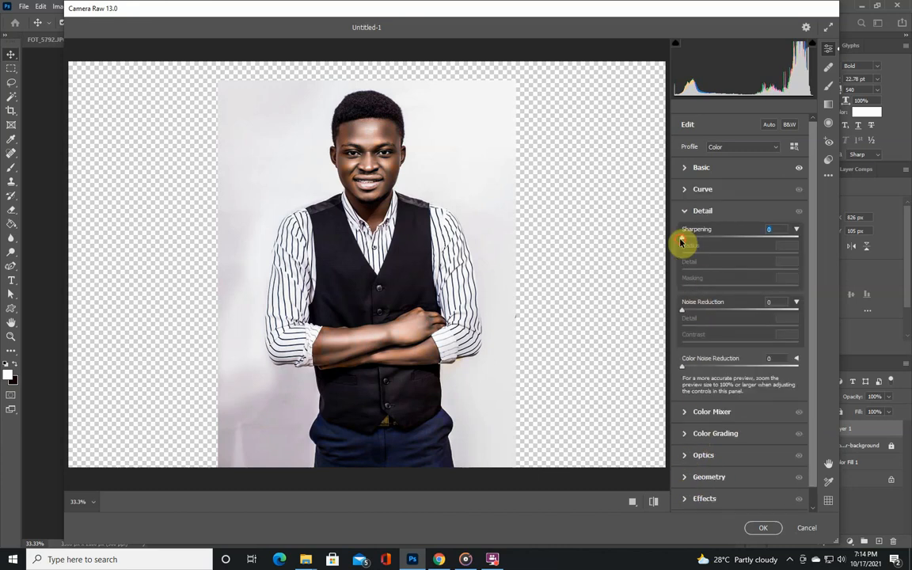
pyautogui.moveTo(680, 242); pyautogui.dragTo(699, 244)
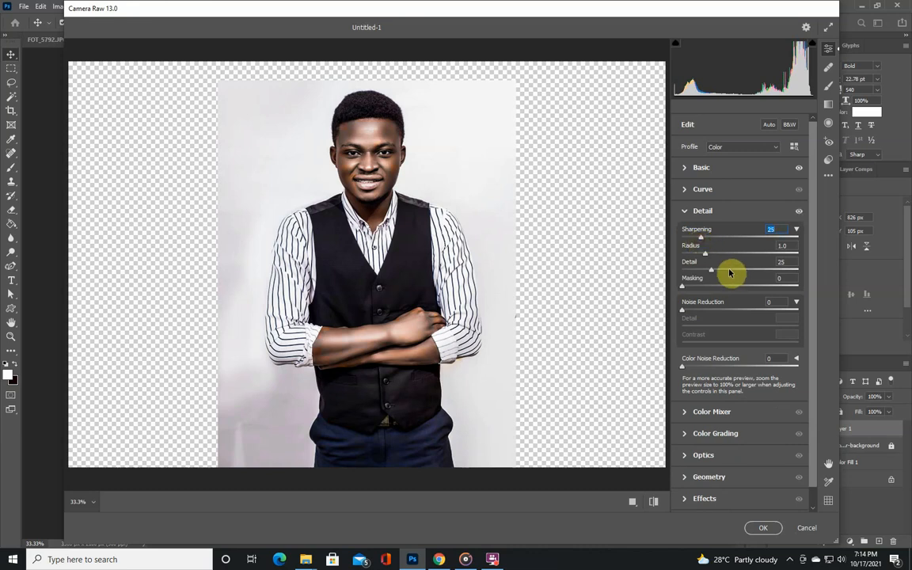
pyautogui.moveTo(712, 272); pyautogui.dragTo(801, 273)
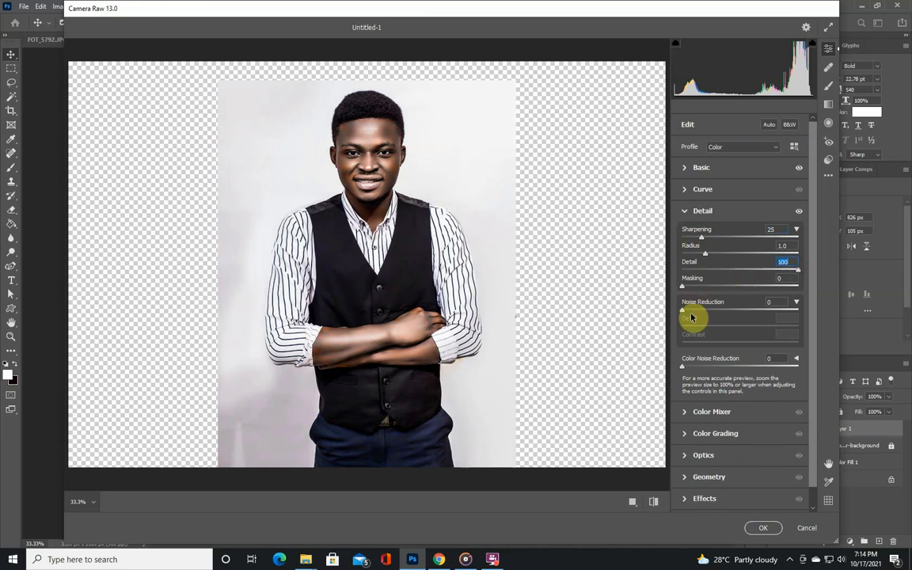
# Set the portrait's Noise Reduction to 25 with its Contrast at 15, and apply the Camera Raw Filter
pyautogui.moveTo(692, 315); pyautogui.dragTo(715, 315)
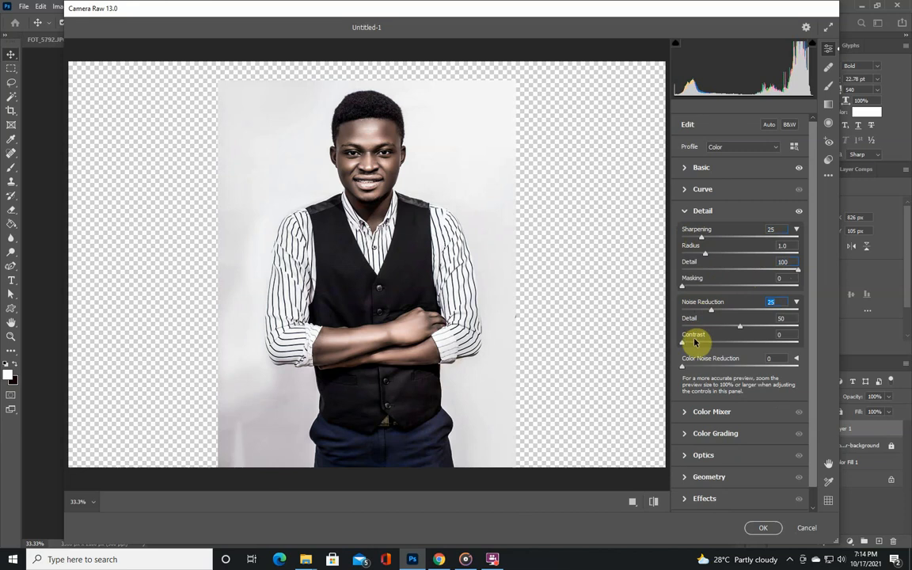
pyautogui.moveTo(682, 343); pyautogui.dragTo(699, 345)
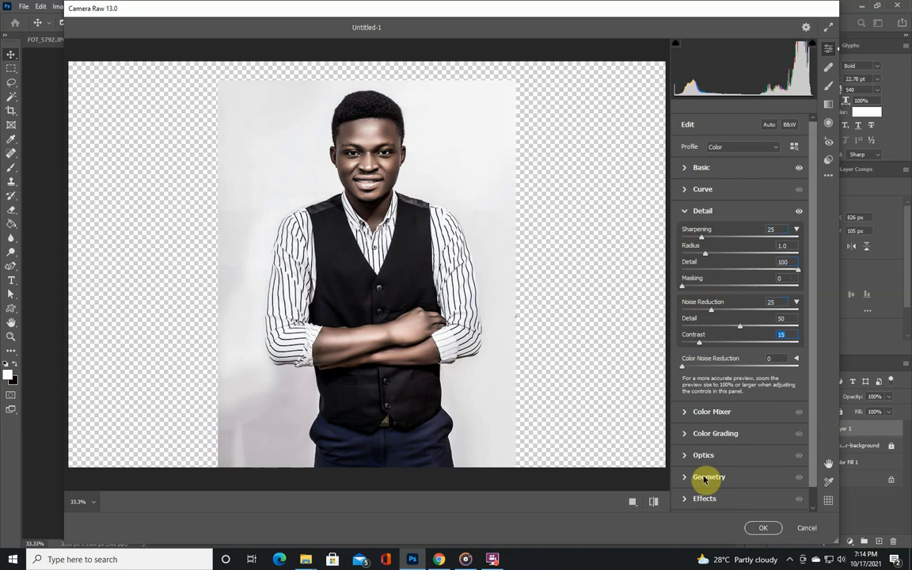
pyautogui.click(755, 528)
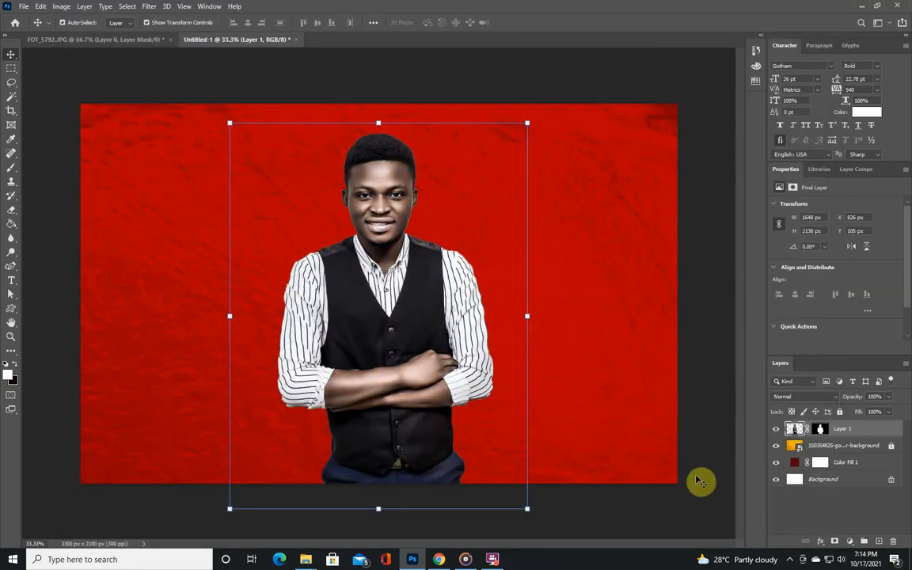
pyautogui.click(492, 559)
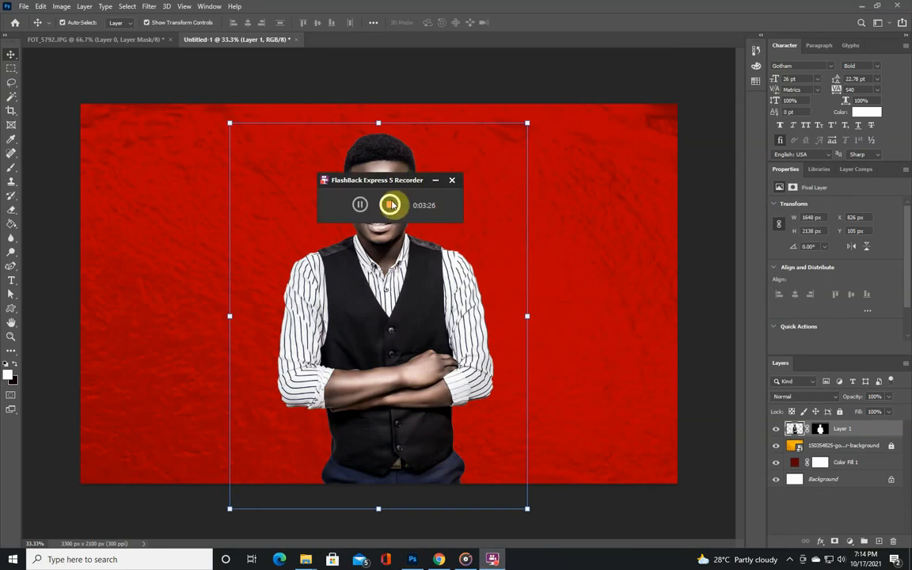
pyautogui.moveTo(402, 180); pyautogui.dragTo(821, 355)
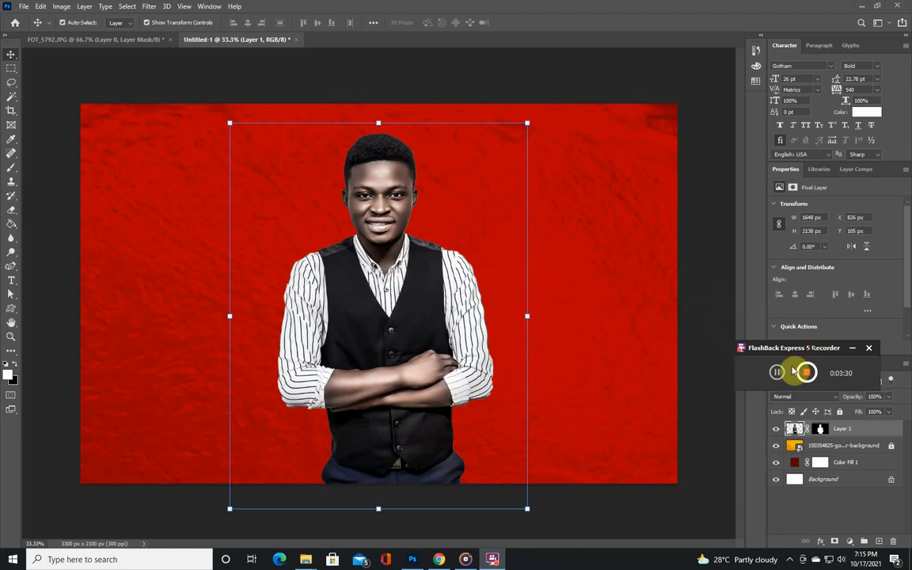